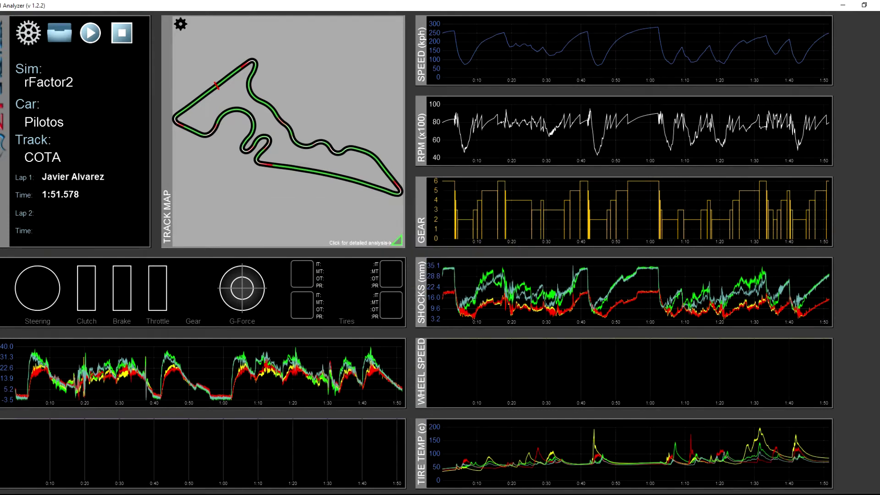
Step: Select iRacing as the sim, keeping McLaren MP4-30, Indianapolis and the 2:48.733 lap
key(alt+Down)
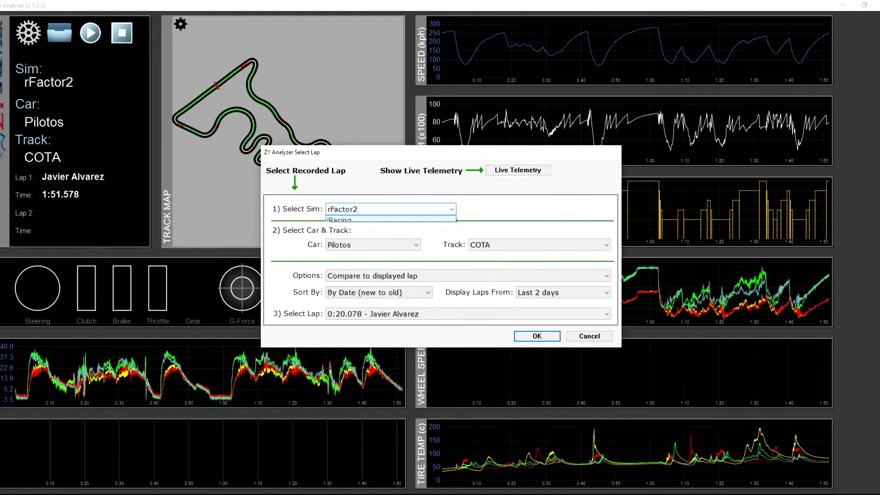
key(Down)
key(Return)
key(Tab)
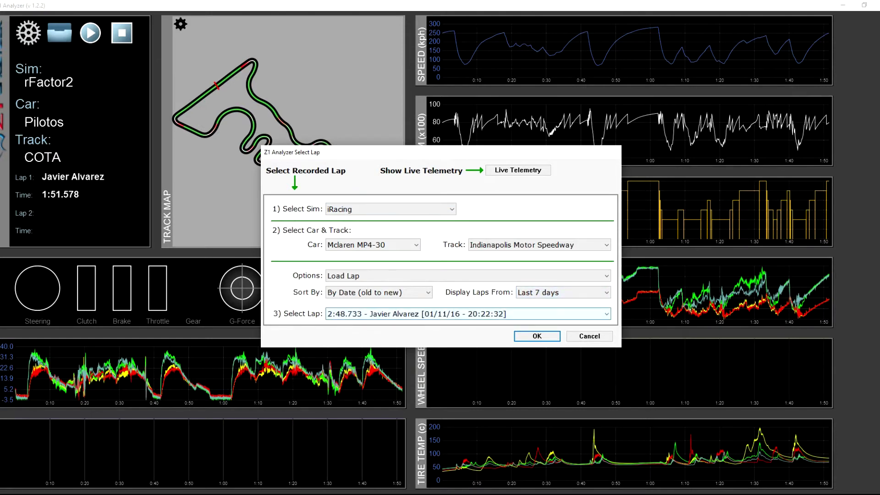
key(alt+Down)
key(Escape)
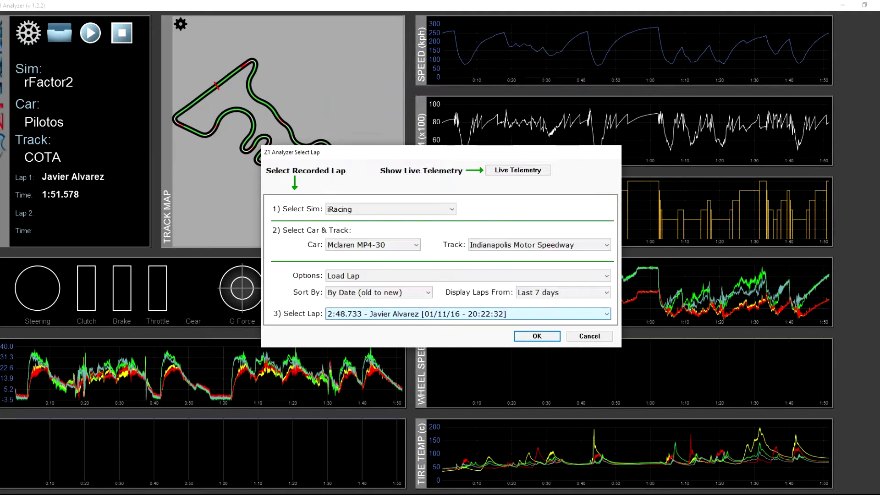
key(shift+Tab)
key(shift+Tab)
key(shift+Tab)
key(alt+Down)
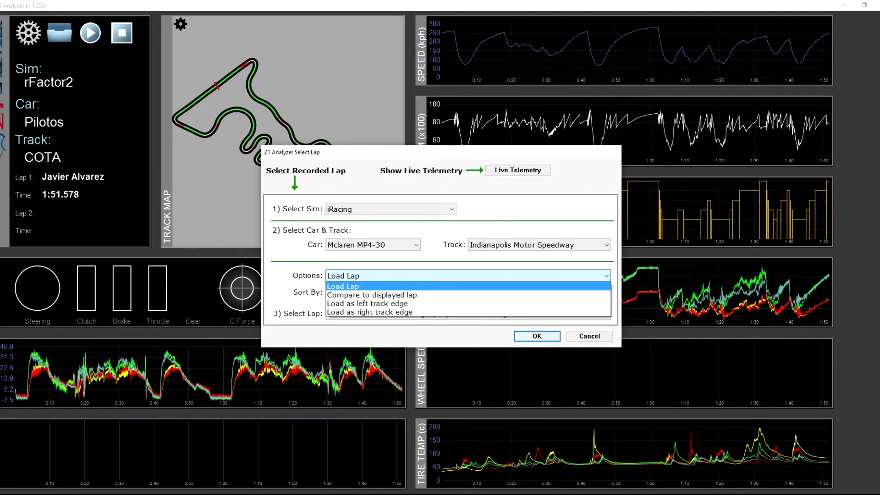
key(Down)
key(Down)
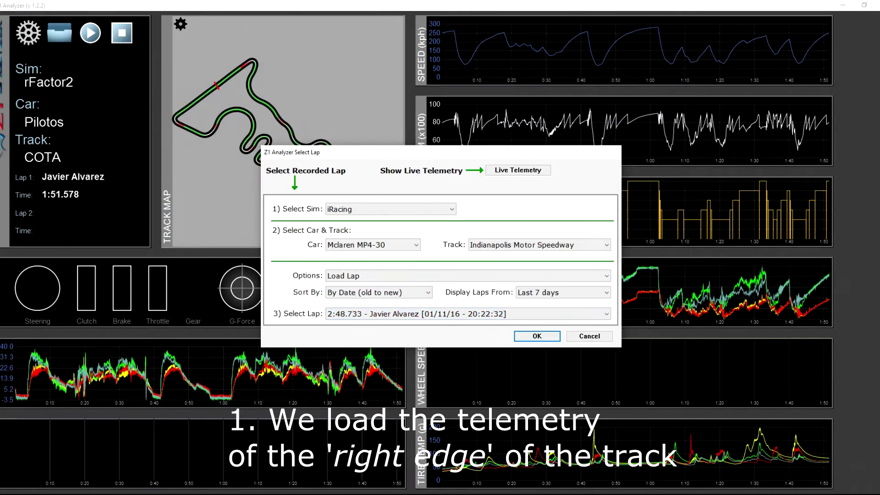
Step: Create the right track edge from the selected lap with 'Load as right track edge'
key(alt+Down)
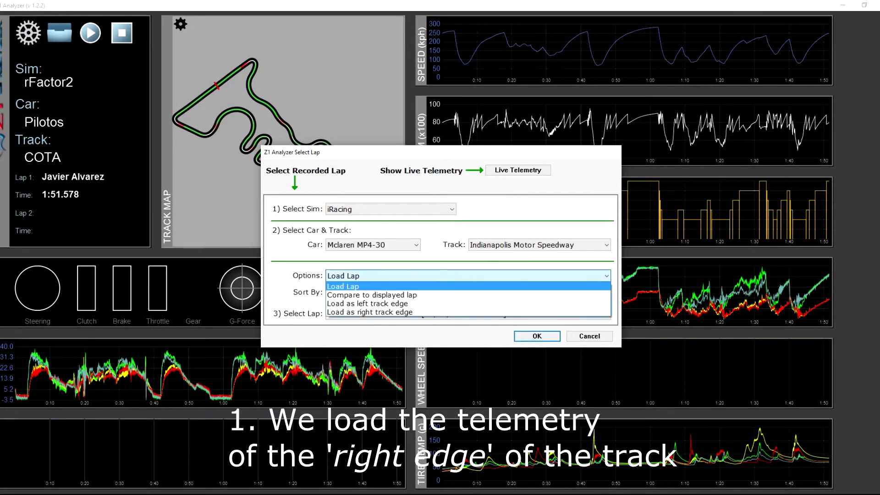
key(Down)
key(Down)
key(Return)
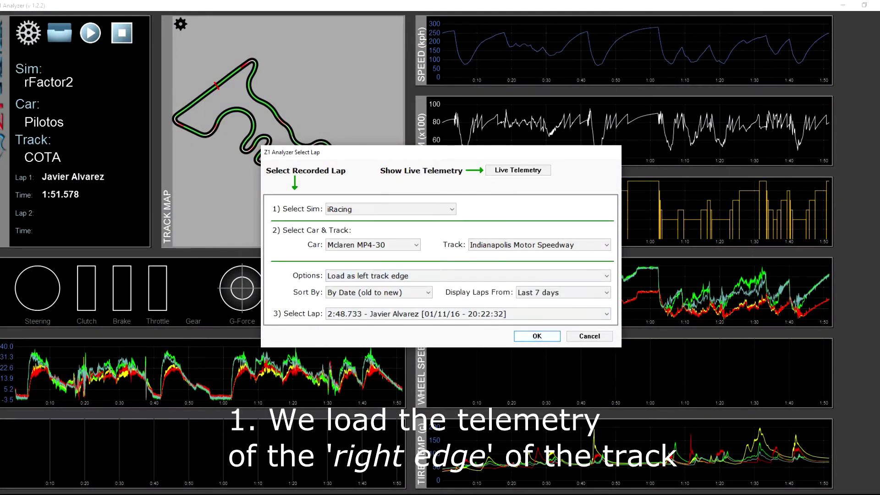
key(alt+Down)
key(Down)
key(Return)
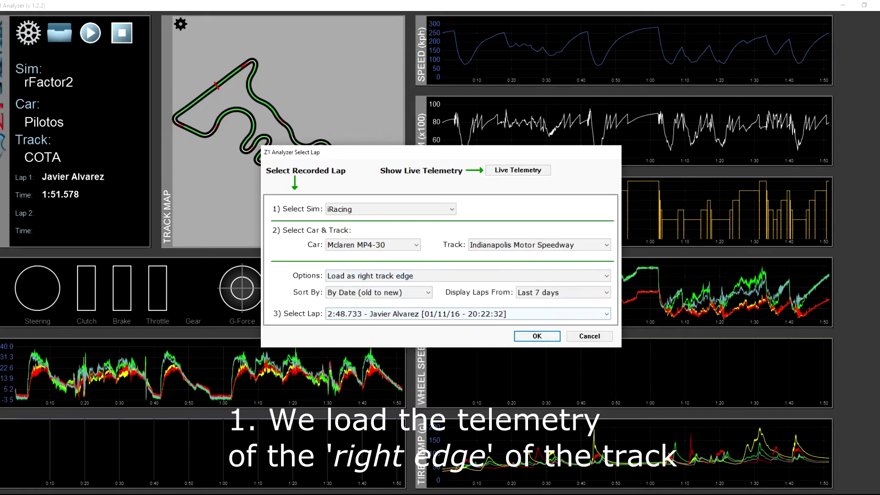
key(Return)
key(Return)
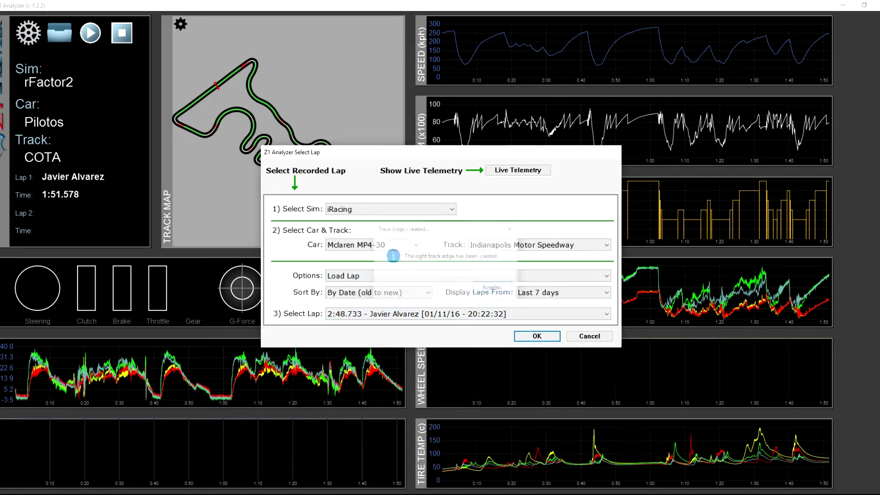
Step: Create the left track edge from the 2:14.967 lap with 'Load as left track edge'
key(alt+Down)
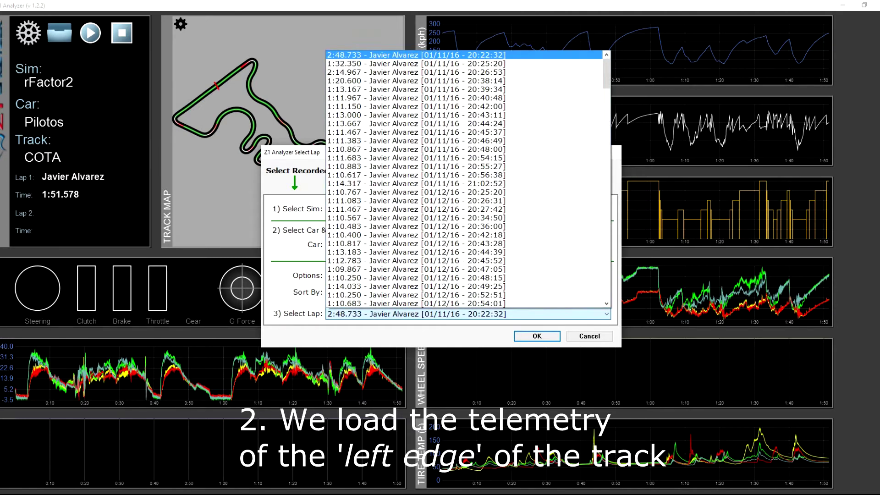
key(Escape)
key(shift+Tab)
key(shift+Tab)
key(shift+Tab)
key(alt+Down)
key(Down)
key(Down)
key(Return)
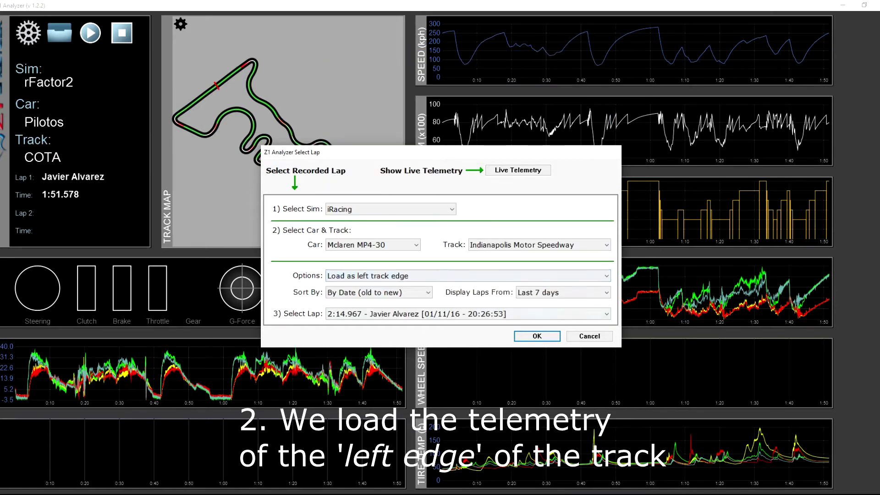
key(Return)
key(Return)
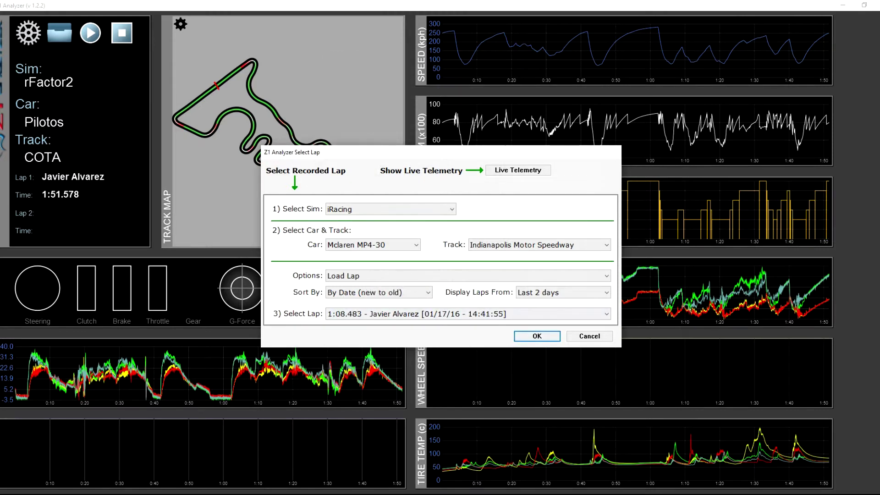
Step: Load the 1:08.484 Indianapolis lap, then add the 1:08.867 lap with 'Compare to displayed lap'
key(Return)
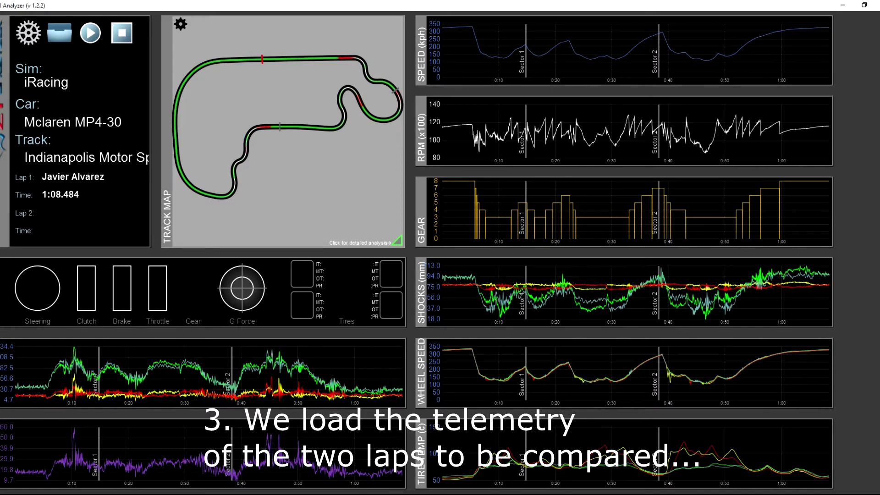
key(ctrl+o)
key(alt+Down)
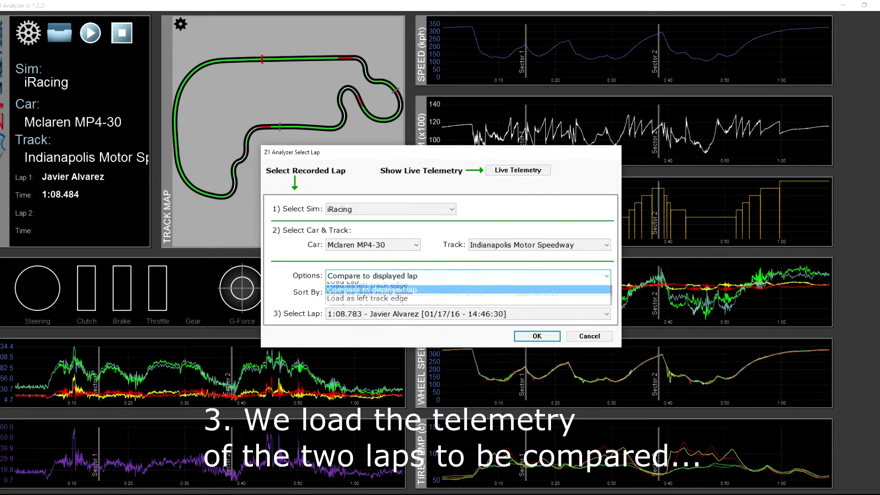
key(Return)
key(Tab)
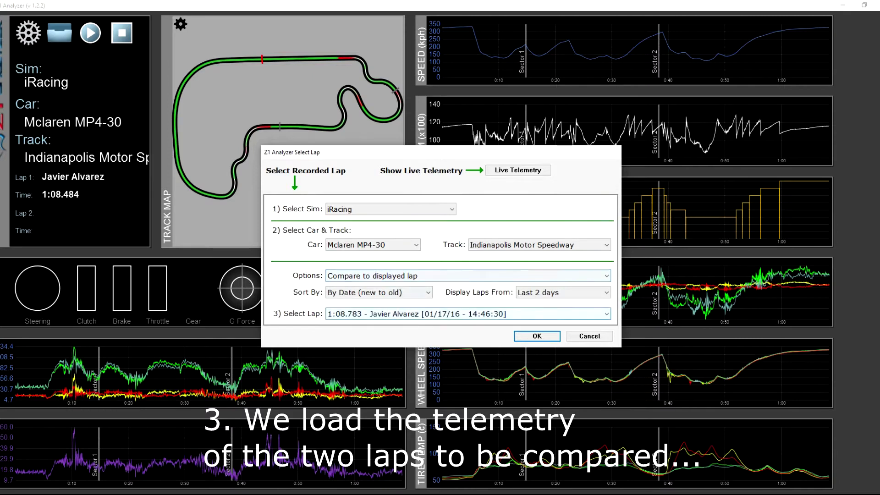
key(alt+Down)
key(Down)
key(Down)
key(Down)
key(Return)
key(Return)
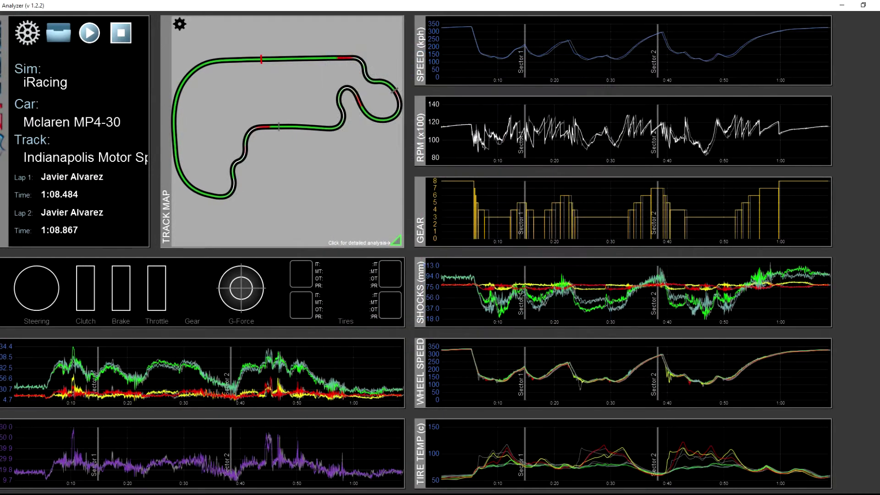
Step: Open the track edge check analysis, then switch the analysis screen to Lap Overview
click(396, 240)
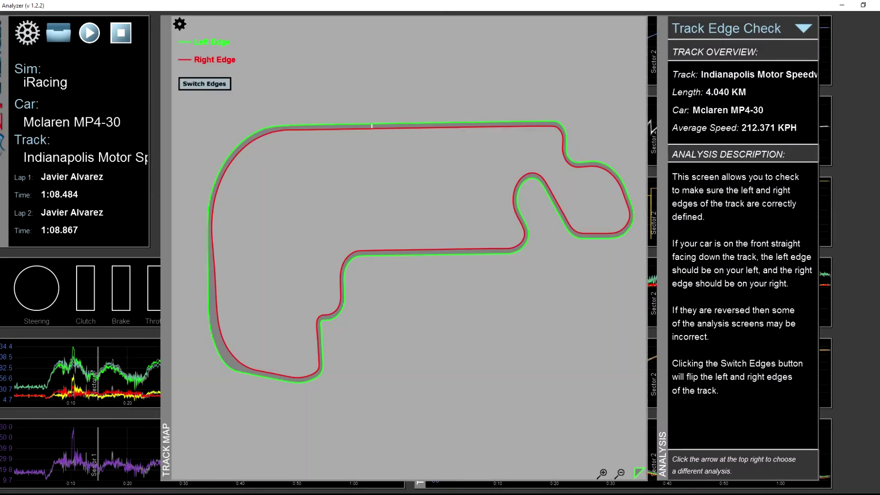
click(804, 28)
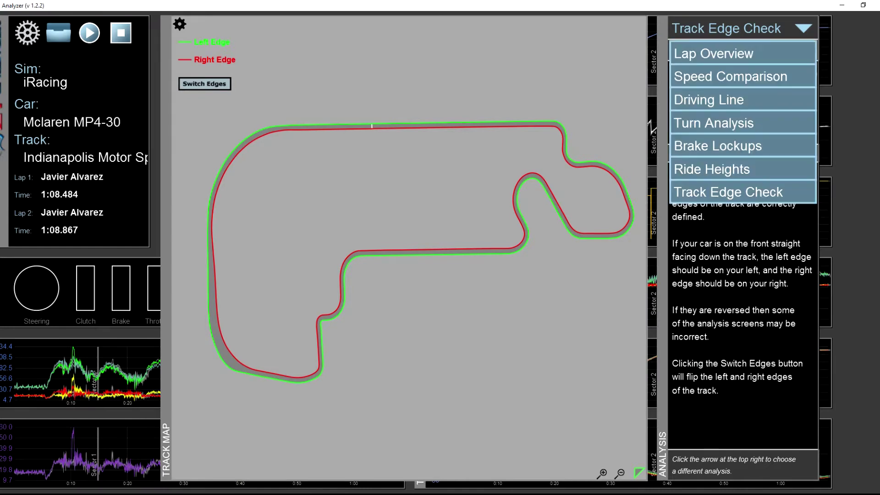
click(714, 53)
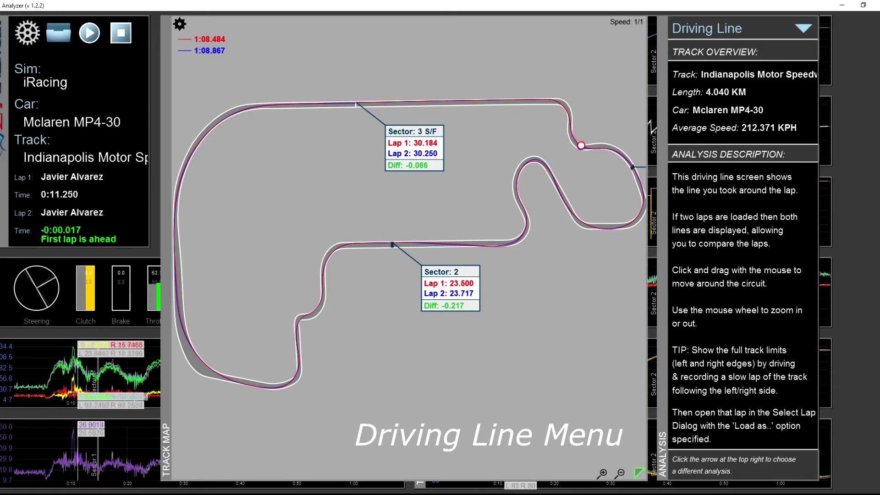
scroll(533, 398, up, 2)
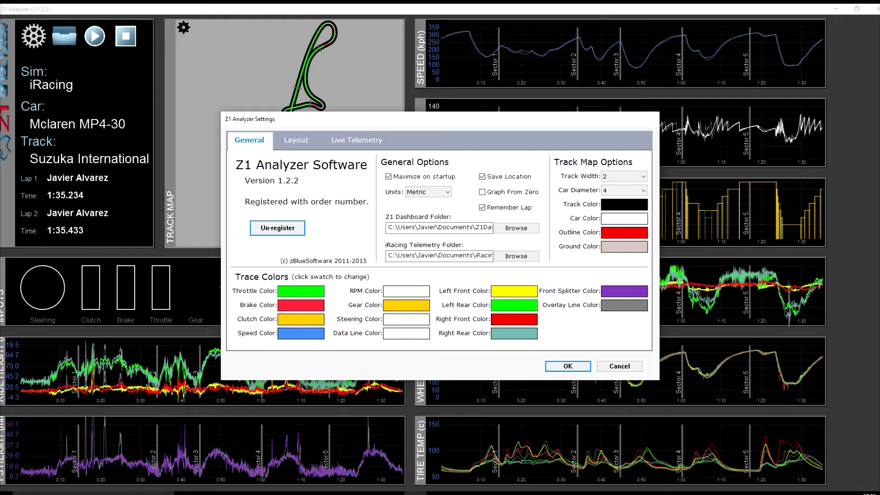
Step: Put Throttle in the Tire Temps layout slot, view Live Telemetry options, then close Settings
key(ctrl+Tab)
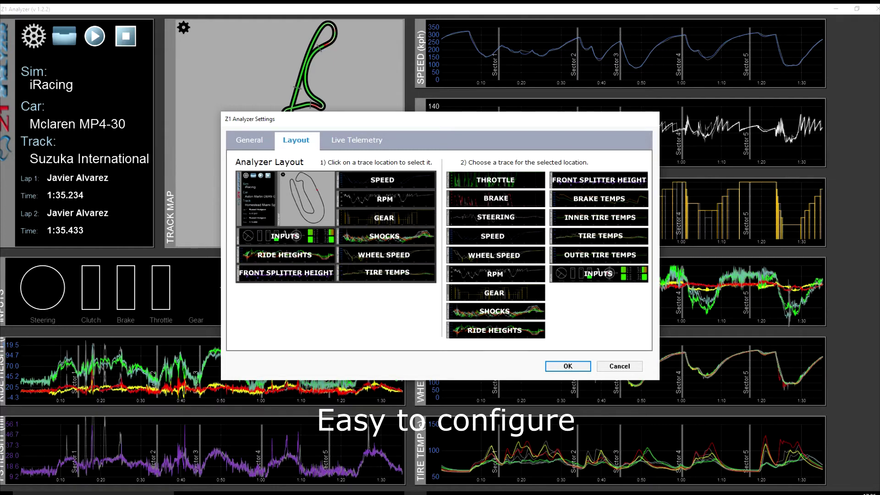
click(387, 272)
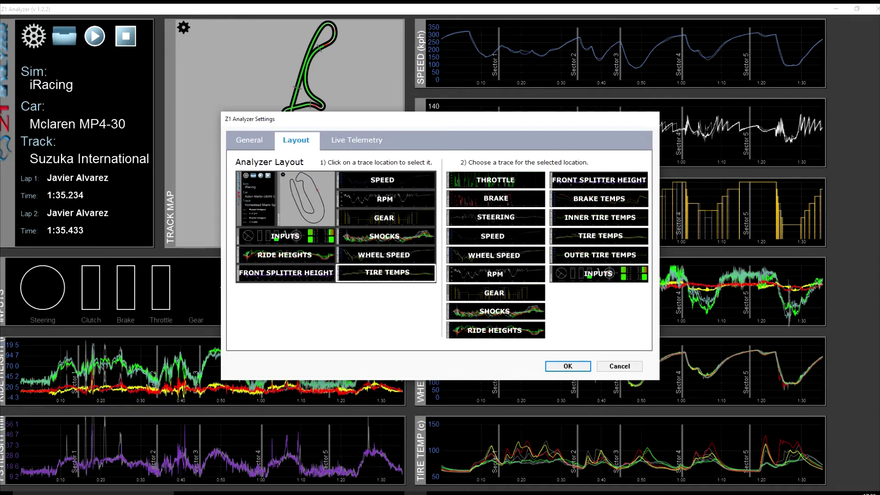
click(495, 179)
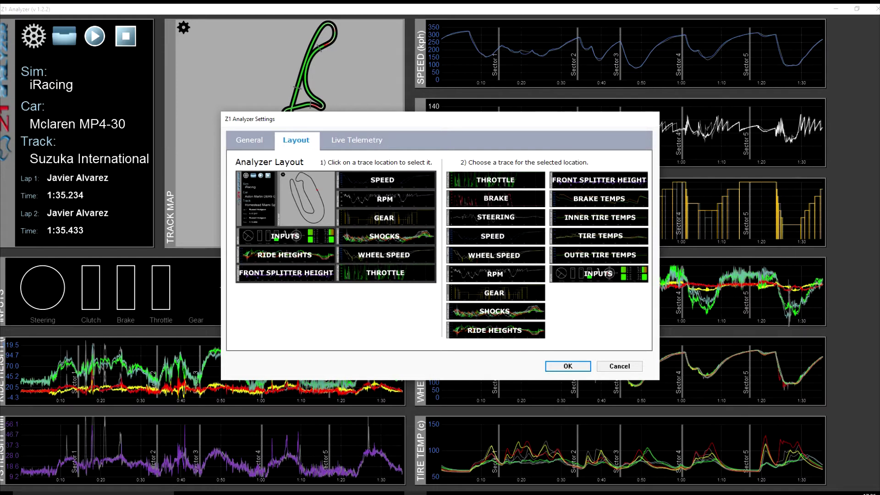
click(357, 140)
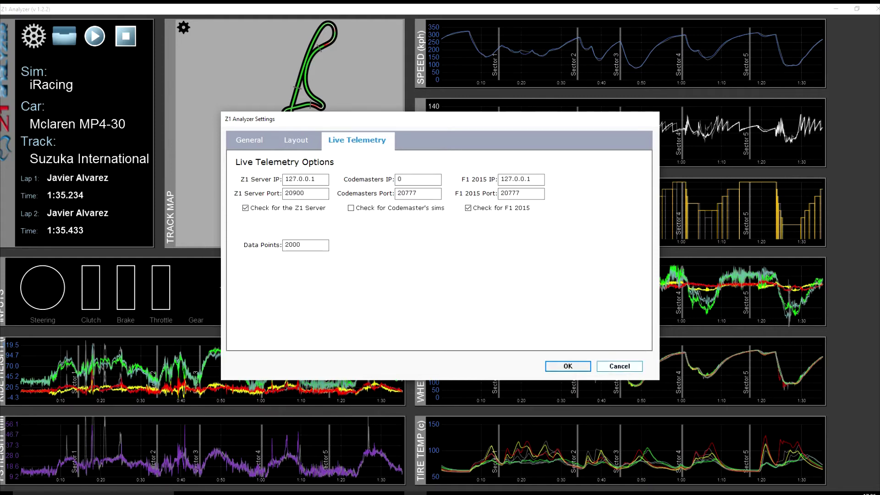
click(620, 366)
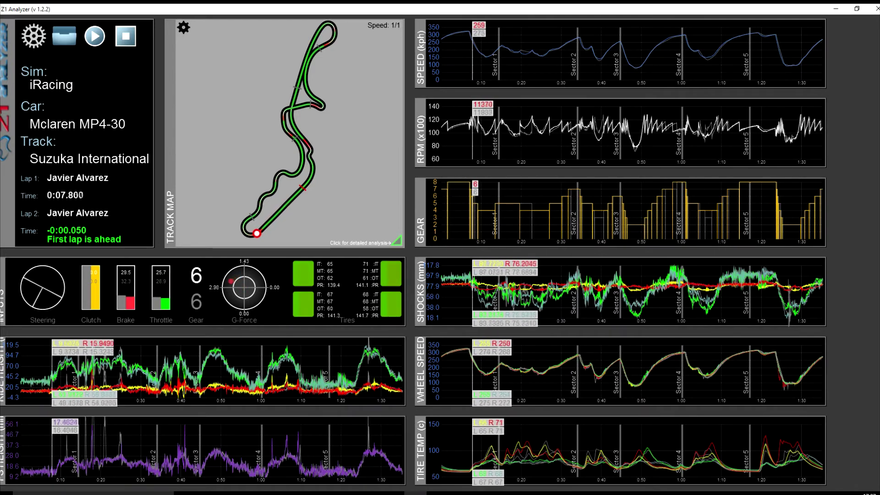
Step: Change the Suzuka replay speed, then stop it and restart it from the beginning
key(minus)
key(space)
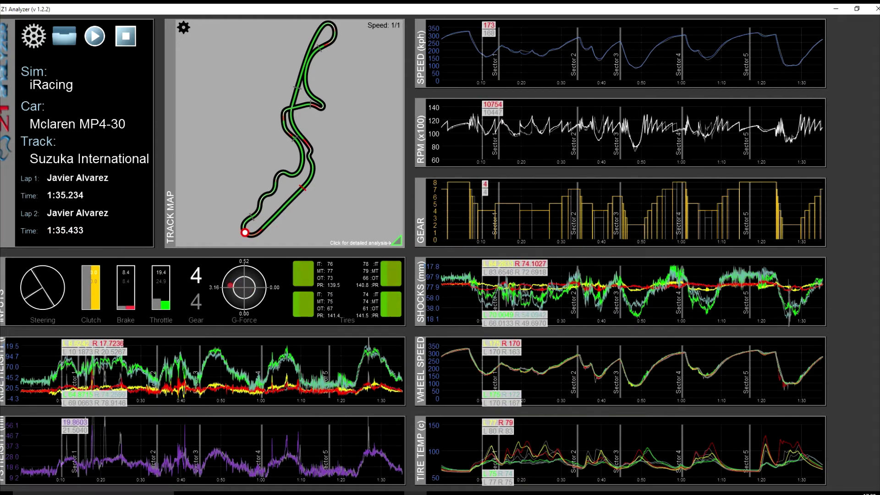
key(space)
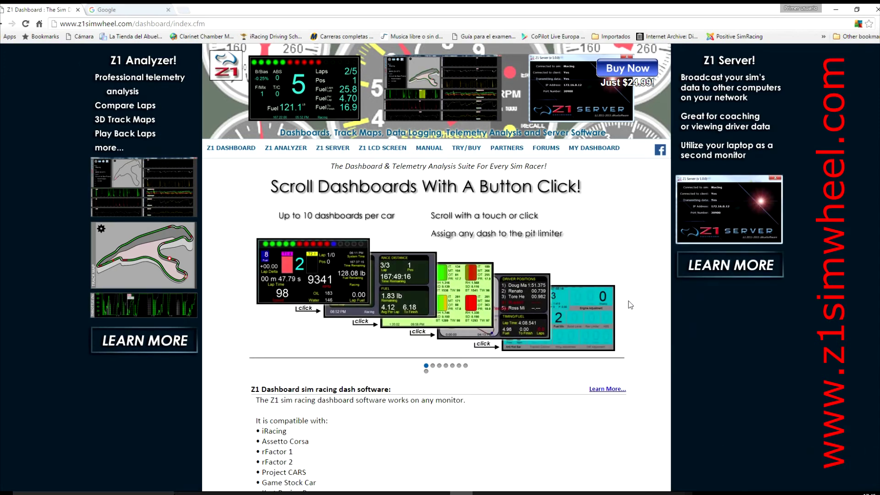
scroll(629, 304, down, 2)
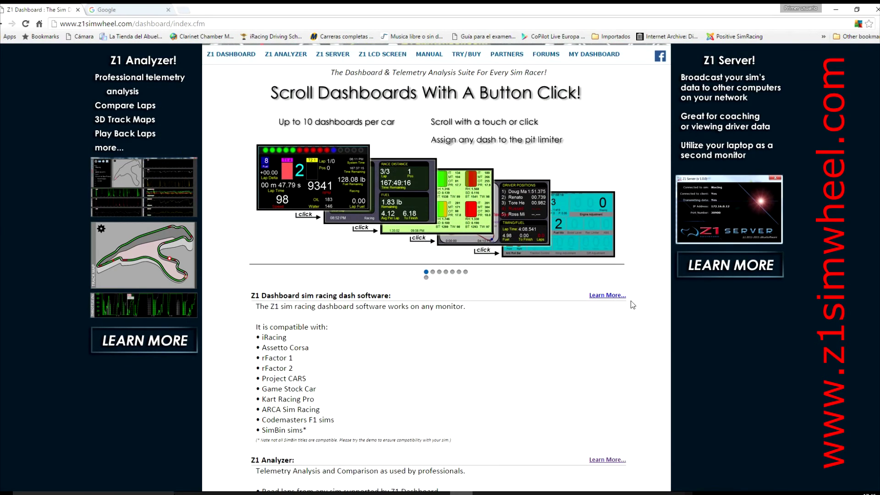
scroll(631, 305, down, 1)
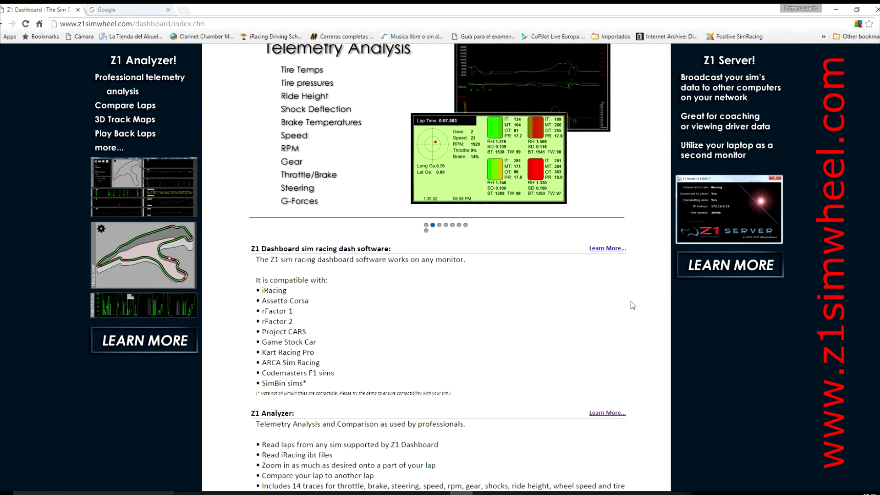
scroll(632, 304, down, 2)
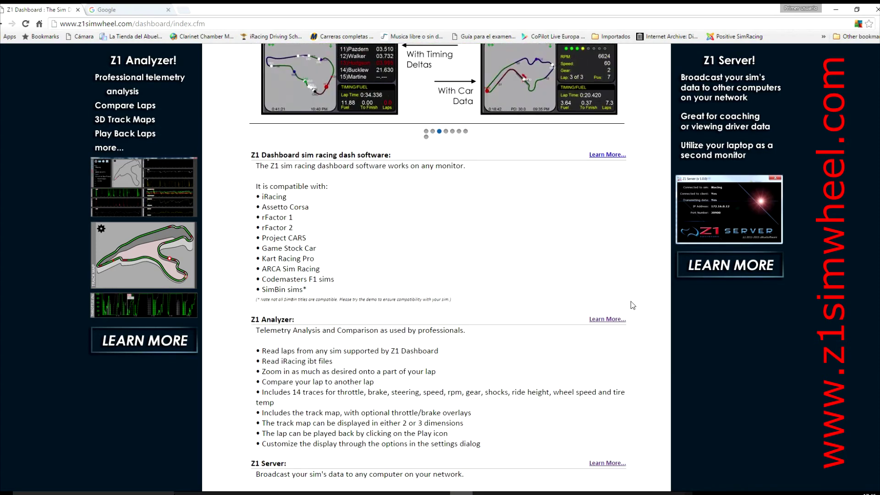
scroll(632, 305, up, 3)
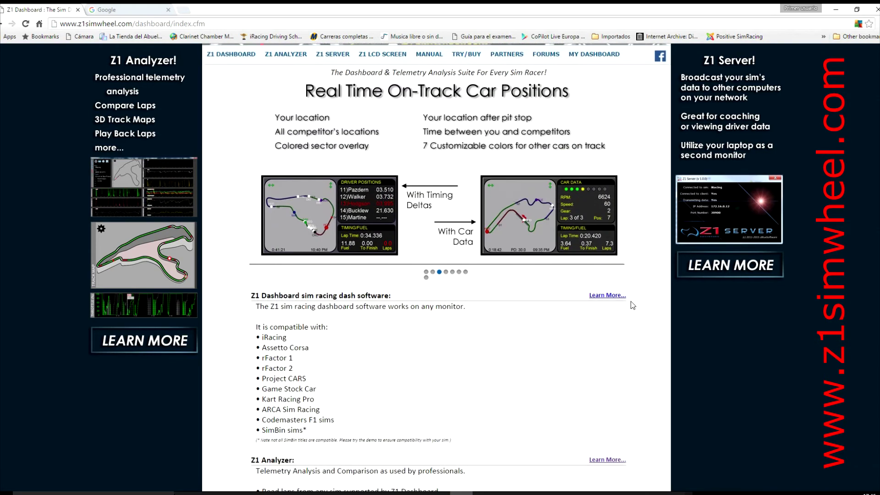
scroll(632, 305, up, 2)
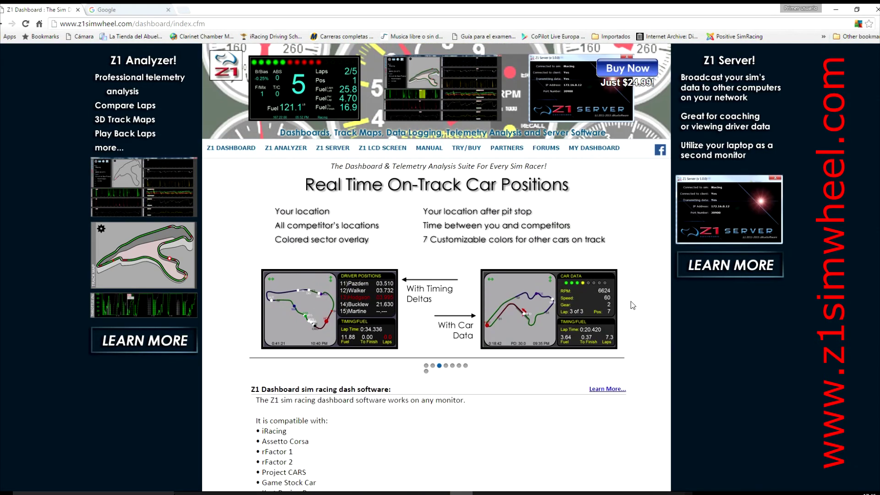
Step: Go to FORUMS in the z1simwheel.com nav bar and open the Z1 Analyzer forum
click(551, 149)
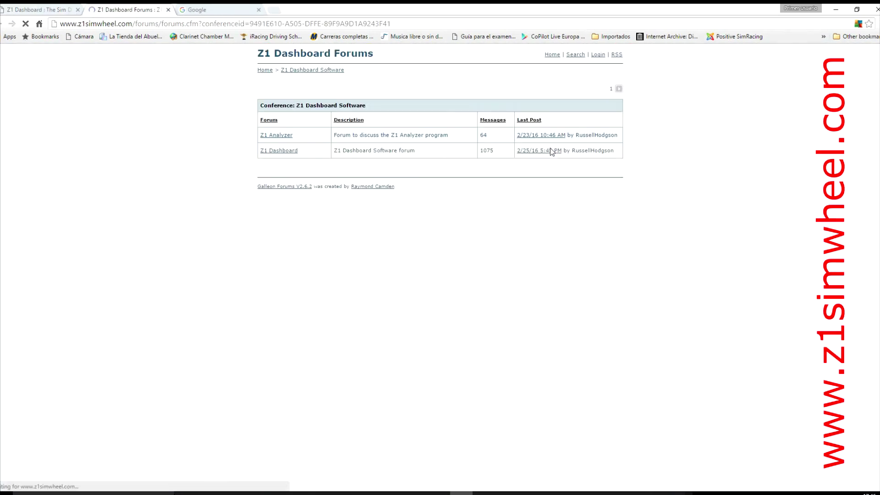
click(287, 139)
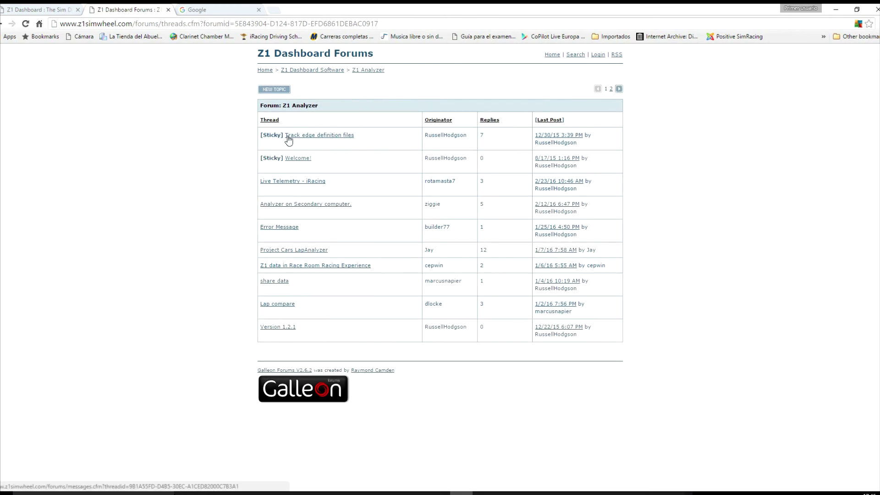